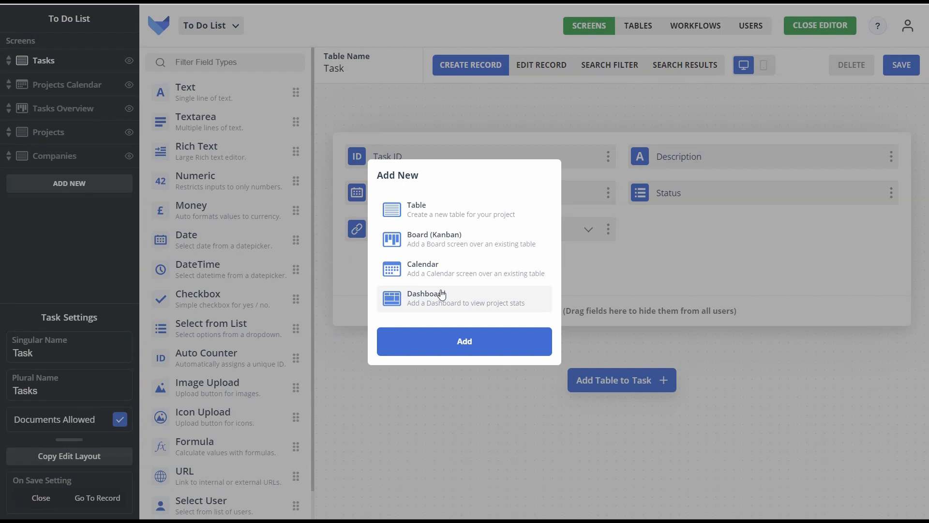
Step: Add a new dashboard screen named Overview to the project
left_click(441, 295)
type("Overview")
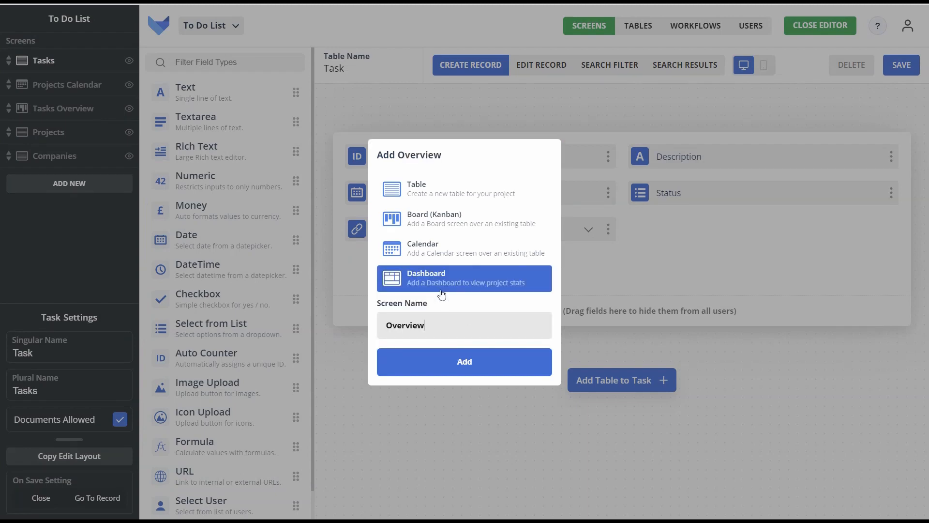
left_click(477, 368)
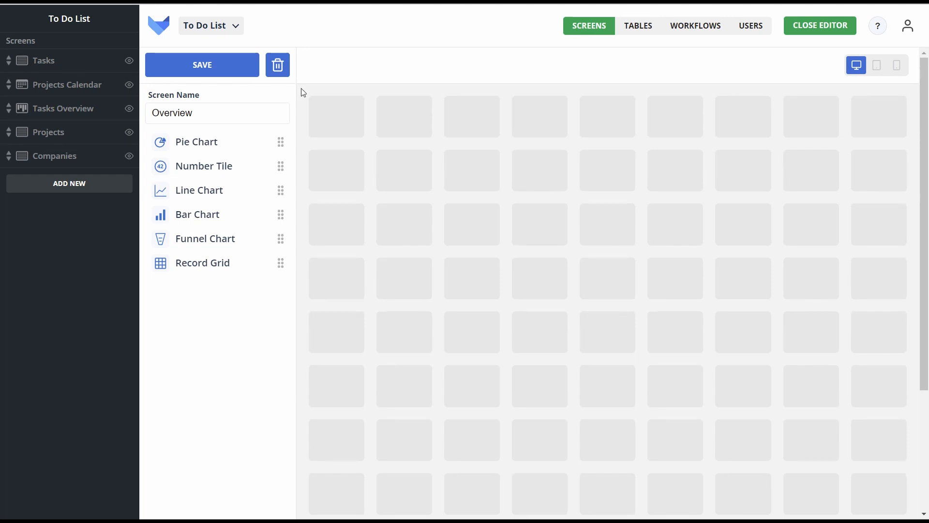
Step: Place a pie chart in the upper-left corner of the dashboard grid and name it Projects by Status
left_click_drag(220, 136, 379, 160)
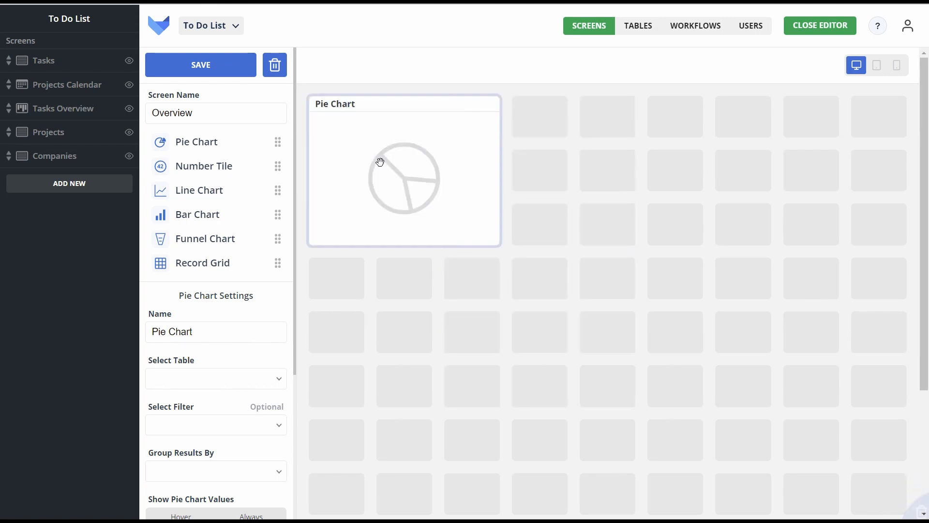
left_click_drag(243, 192, 909, 499)
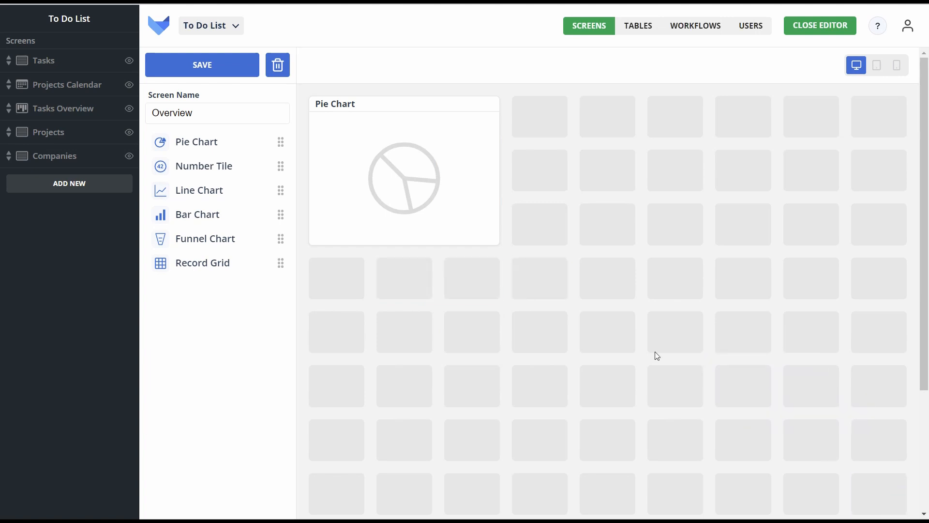
left_click(371, 139)
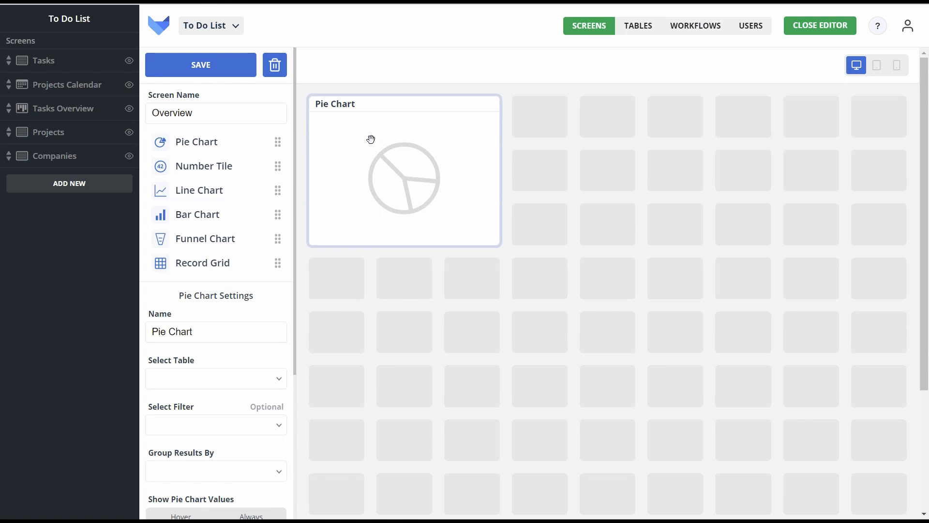
left_click(218, 329)
key("BackSpace")
key("BackSpace")
key("BackSpace")
key("BackSpace")
key("BackSpace")
key("BackSpace")
key("BackSpace")
key("BackSpace")
key("BackSpace")
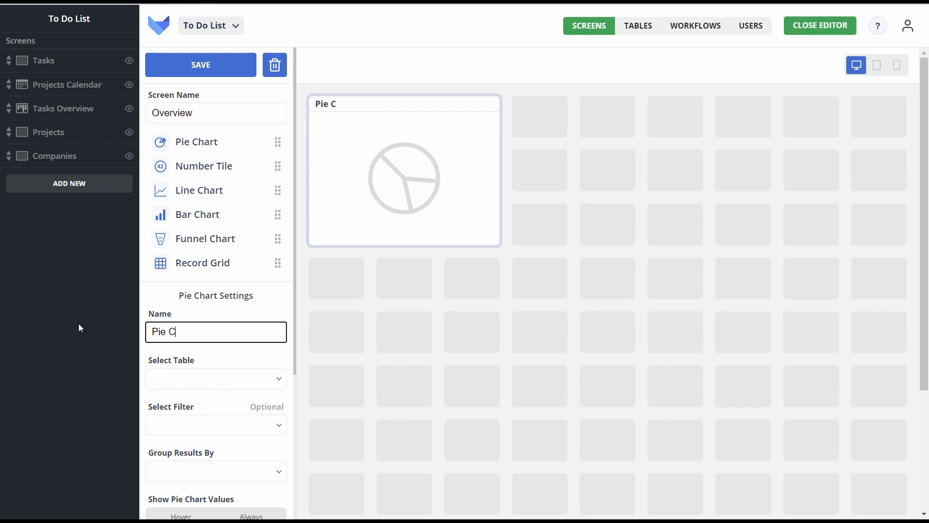
type("Projects by Status")
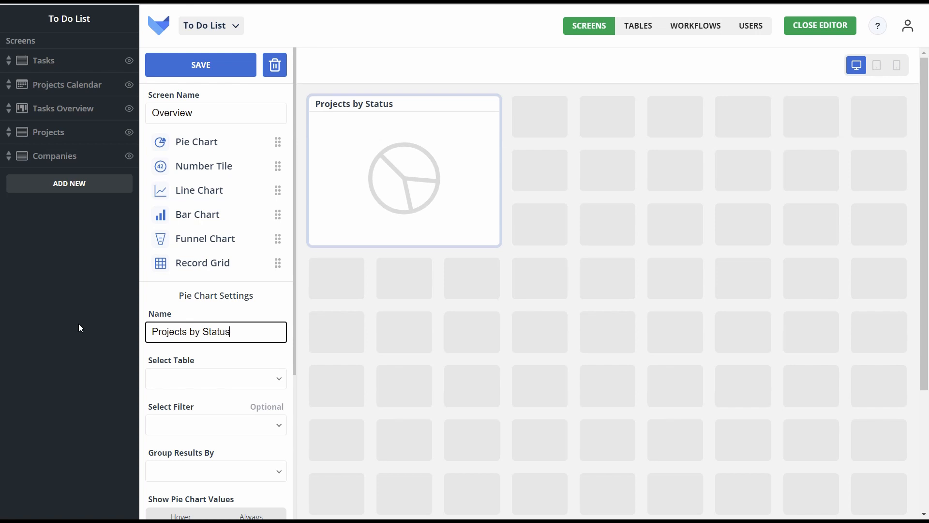
Step: Base the pie chart on the Projects table and group its results by On Track
left_click(257, 381)
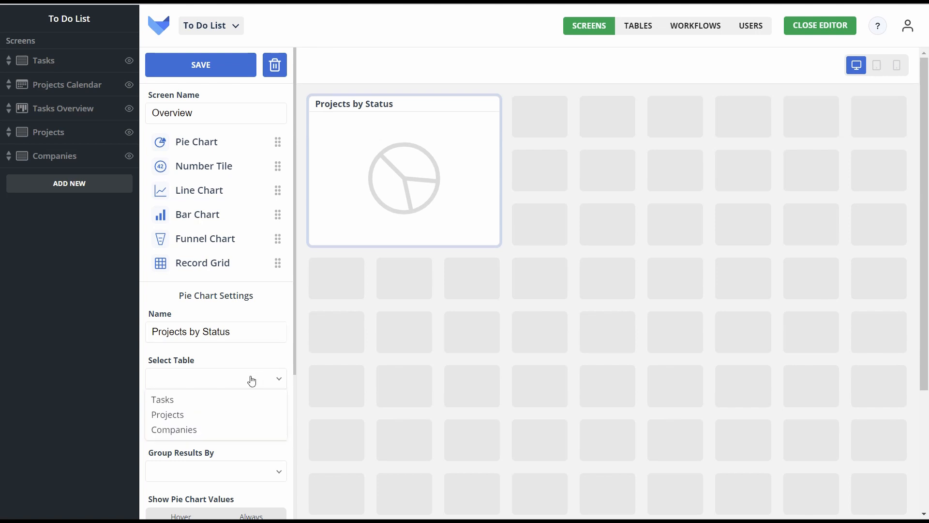
left_click(227, 415)
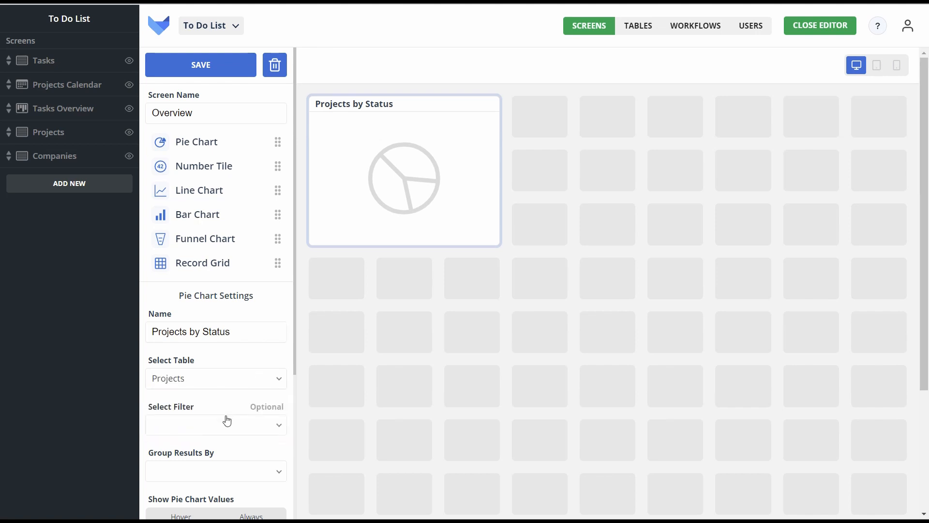
scroll(245, 381, "down", 2)
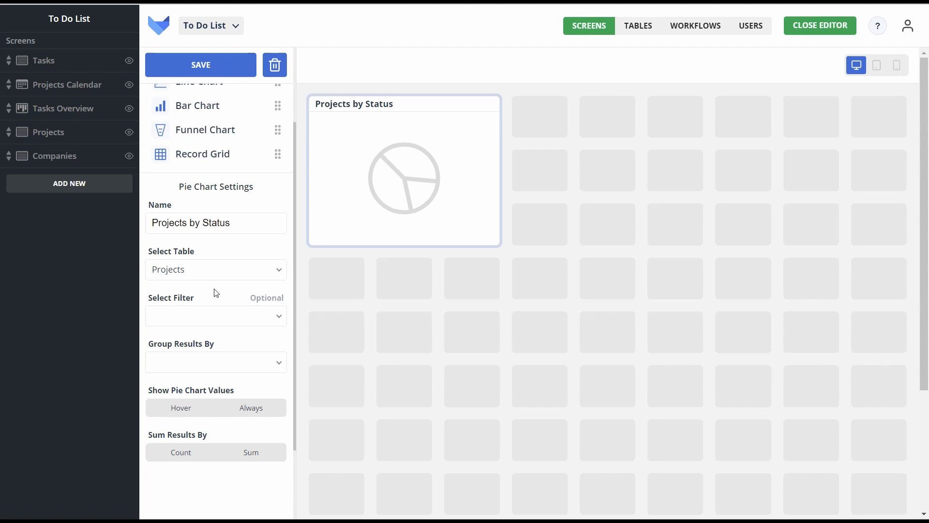
left_click(224, 365)
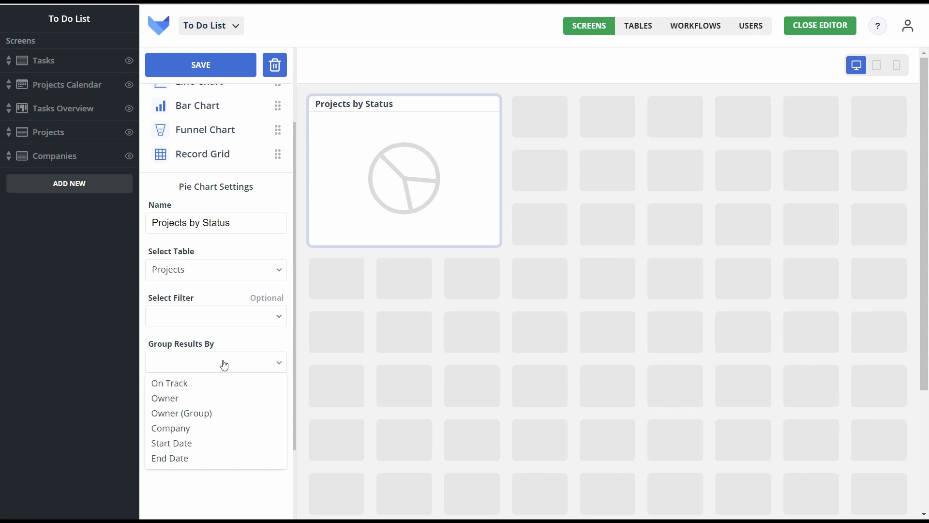
left_click(193, 383)
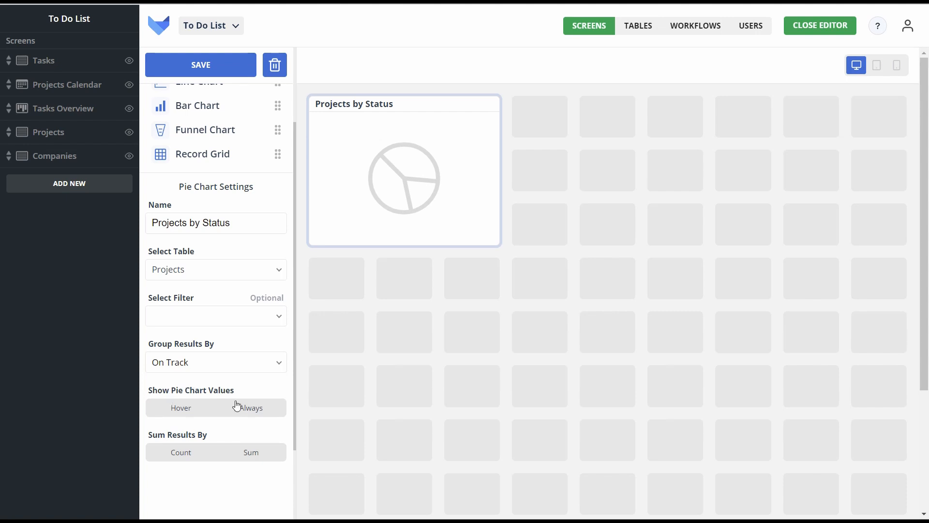
Step: Show the pie chart values on hover, sum the results by the Budget field, and save the dashboard
left_click(186, 411)
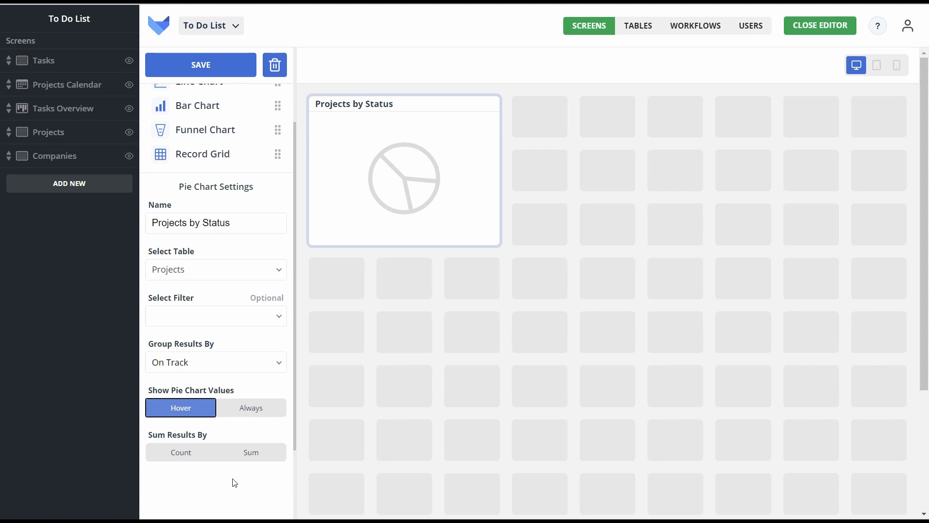
left_click(249, 459)
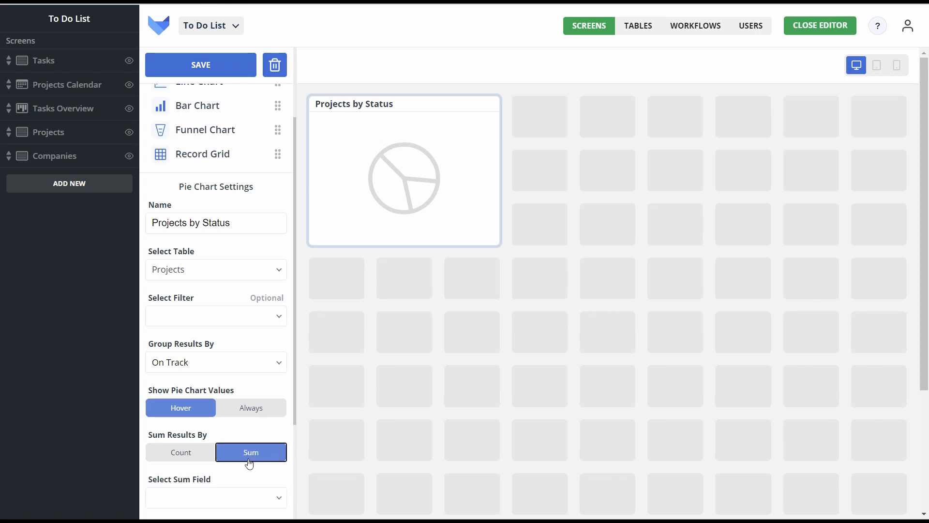
scroll(247, 463, "down", 3)
left_click(223, 392)
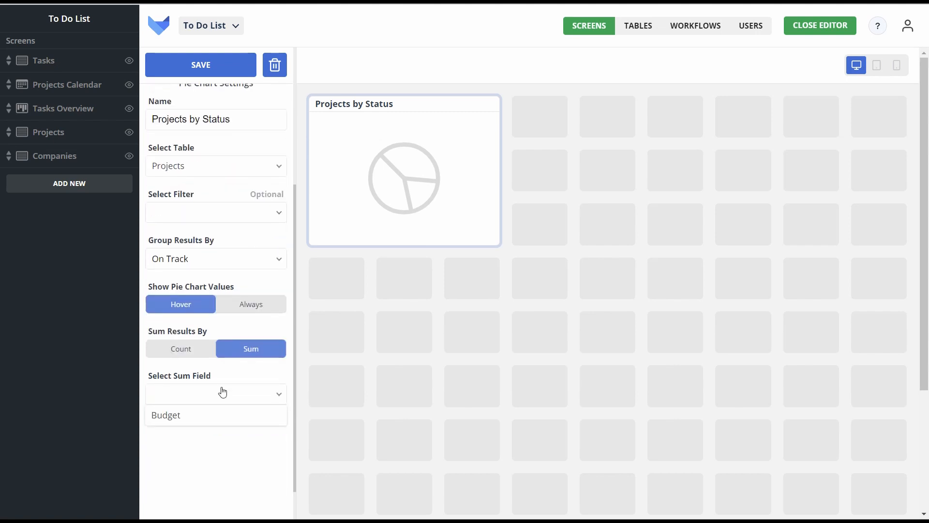
left_click(200, 419)
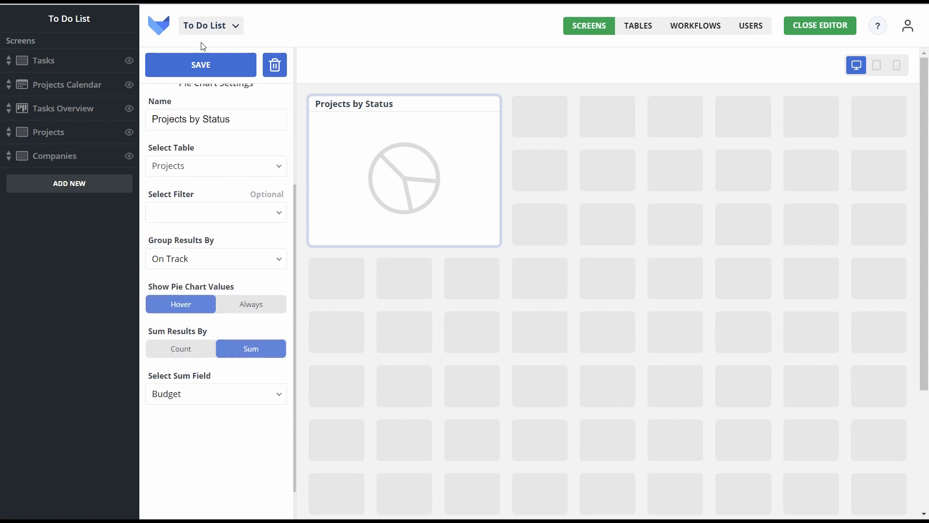
left_click(190, 71)
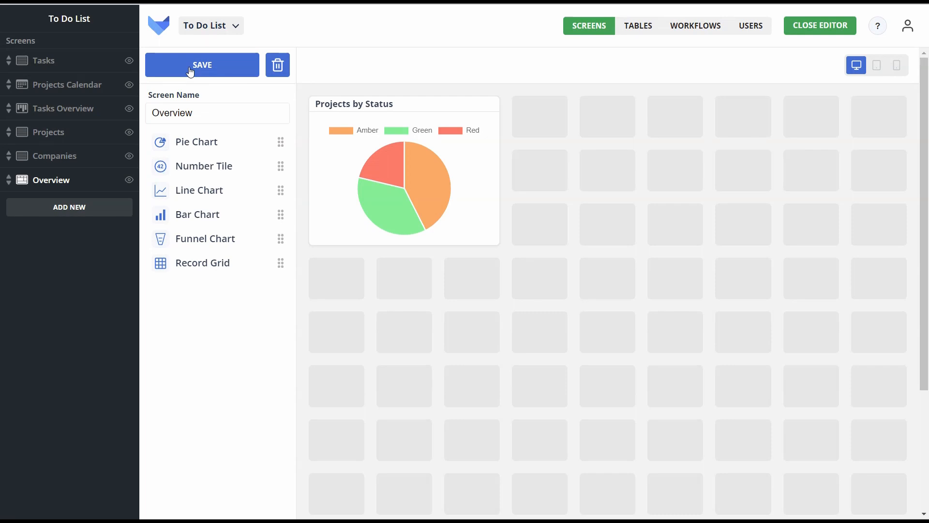
Step: Place a bar chart directly below the pie chart and base it on the Tasks table
left_click_drag(187, 214, 399, 338)
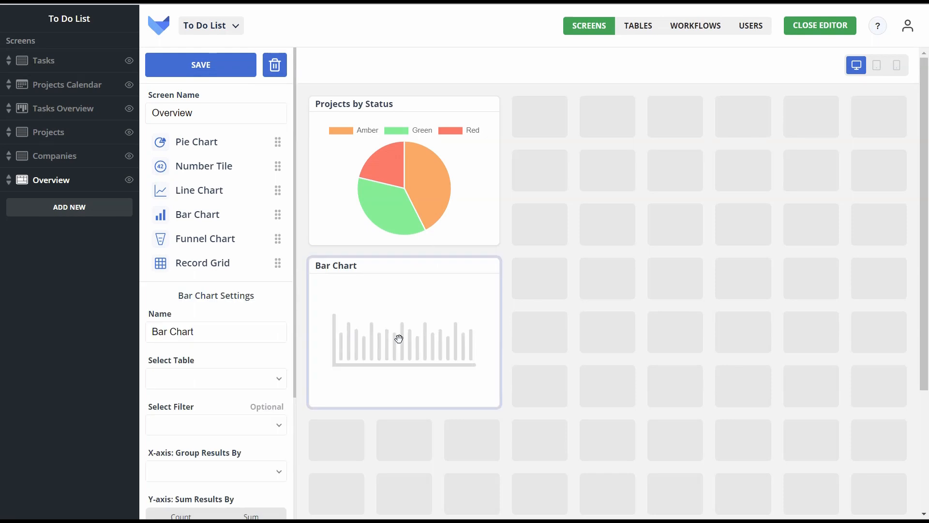
left_click(253, 385)
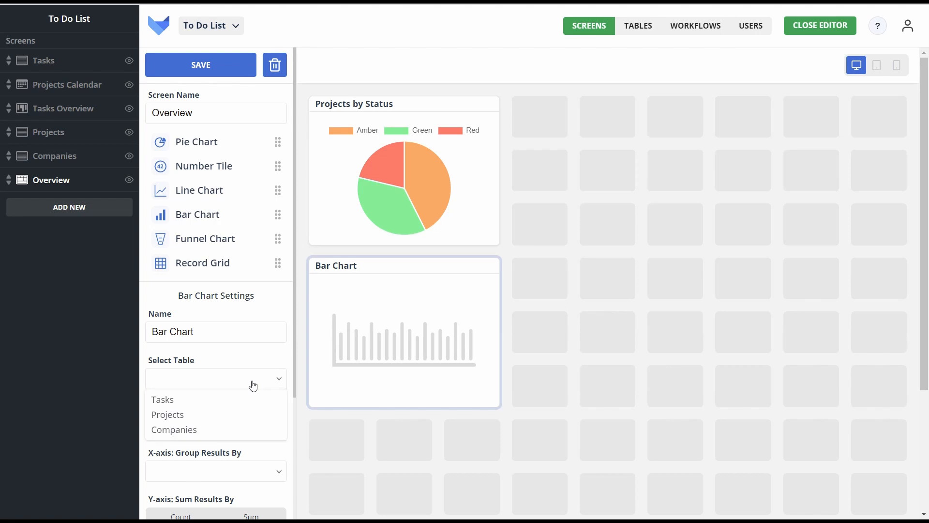
left_click(195, 405)
scroll(193, 405, "down", 3)
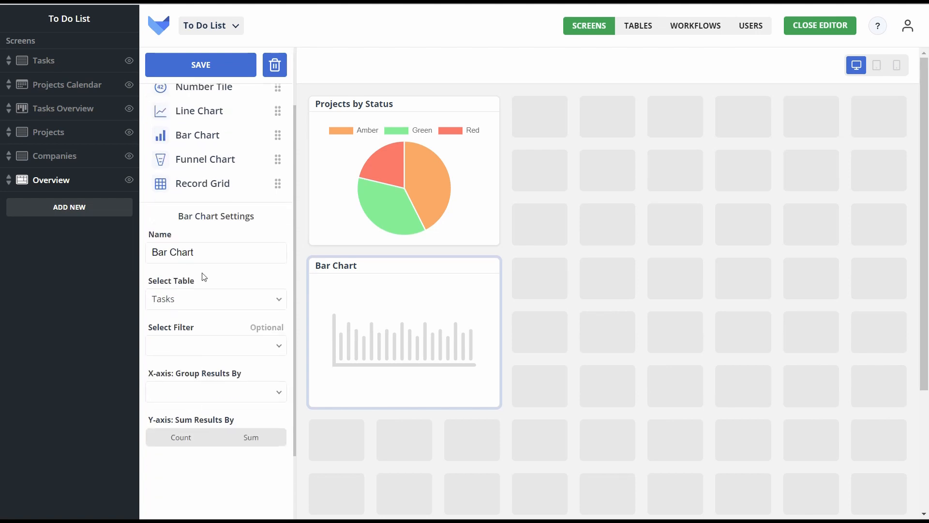
Step: Rename the bar chart as Tasks by Date
left_click(182, 253)
key("BackSpace")
key("BackSpace")
key("BackSpace")
key("BackSpace")
key("BackSpace")
key("BackSpace")
key("BackSpace")
key("BackSpace")
key("BackSpace")
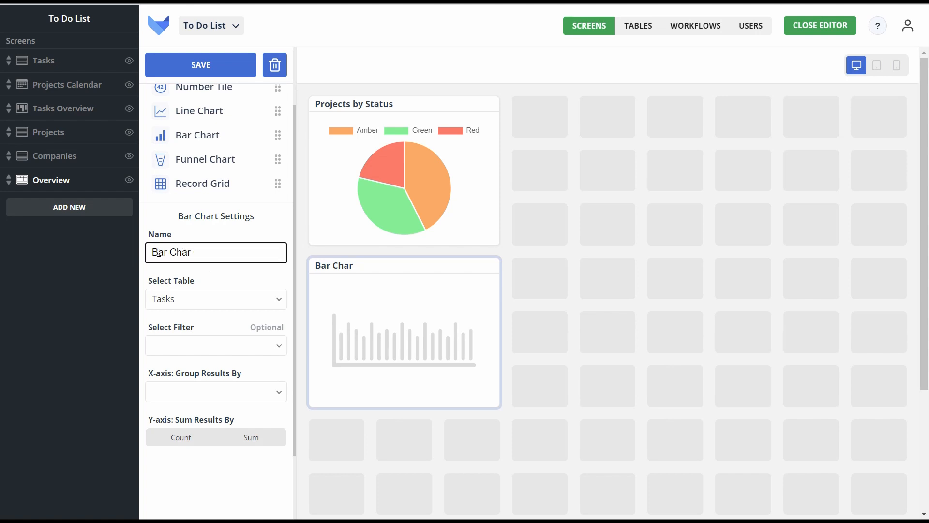
type("Tasks by Date")
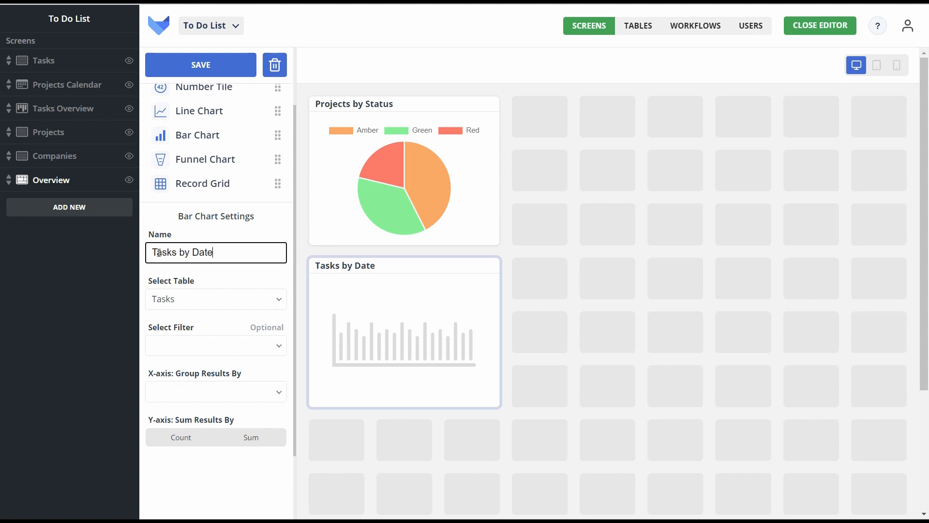
Step: Filter the bar chart to This Month's Tasks and group its X-axis by Due Date per Day
left_click(231, 347)
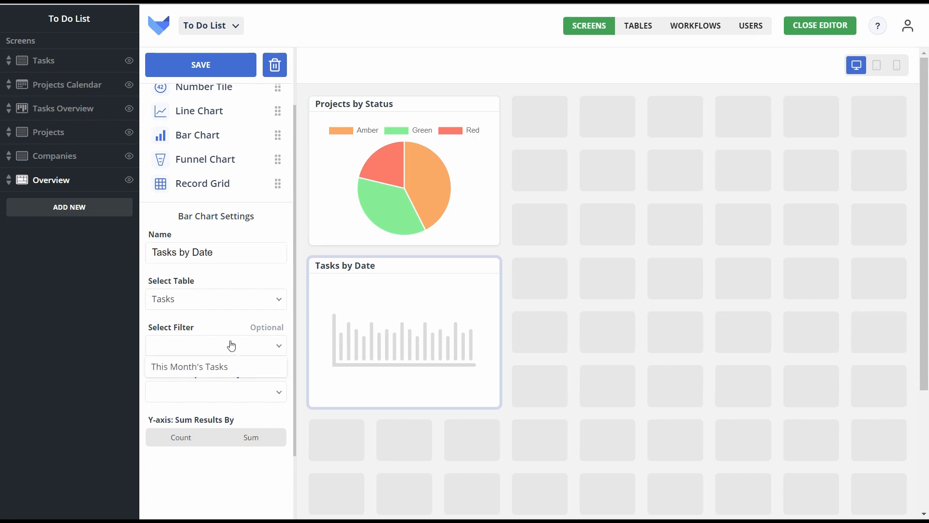
left_click(211, 368)
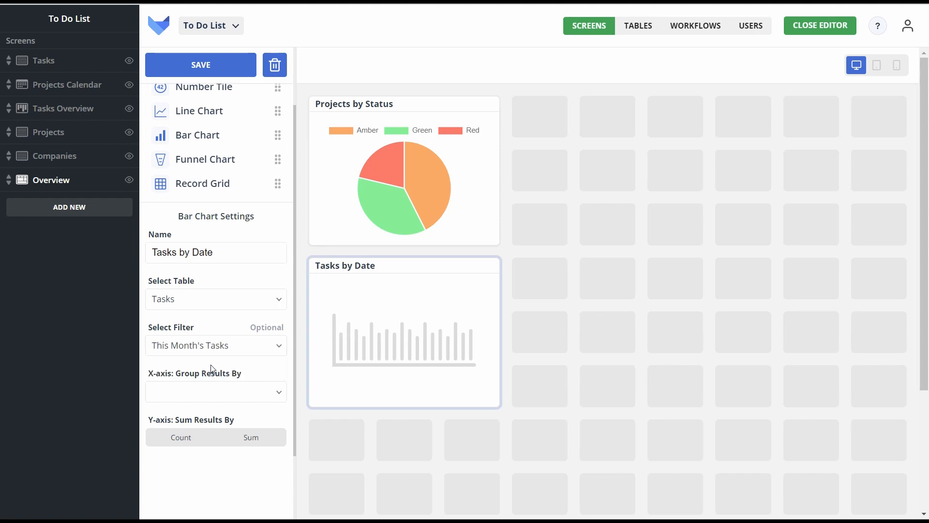
left_click(202, 391)
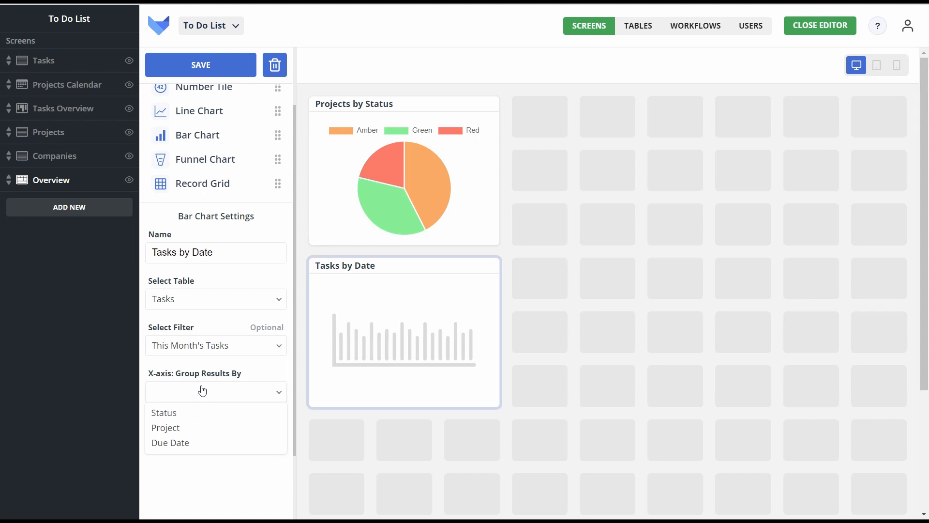
left_click(184, 443)
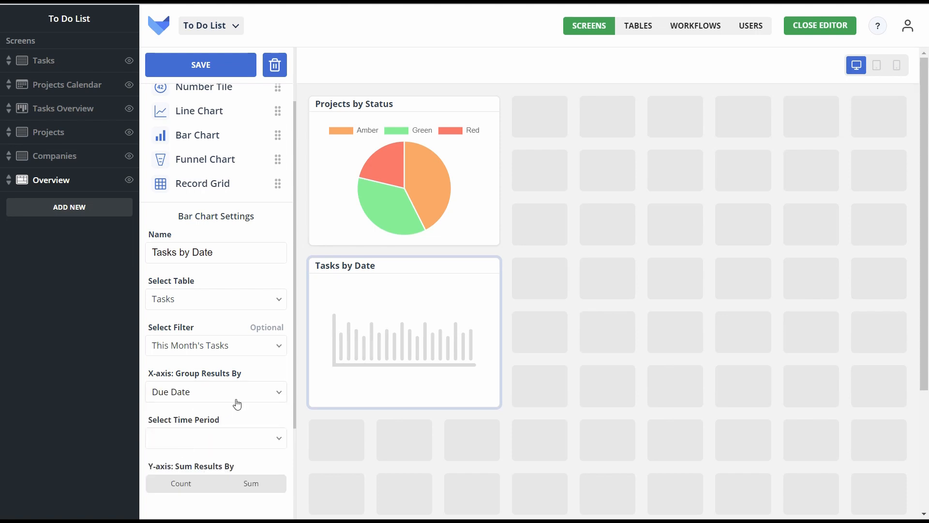
scroll(237, 404, "down", 2)
left_click(213, 347)
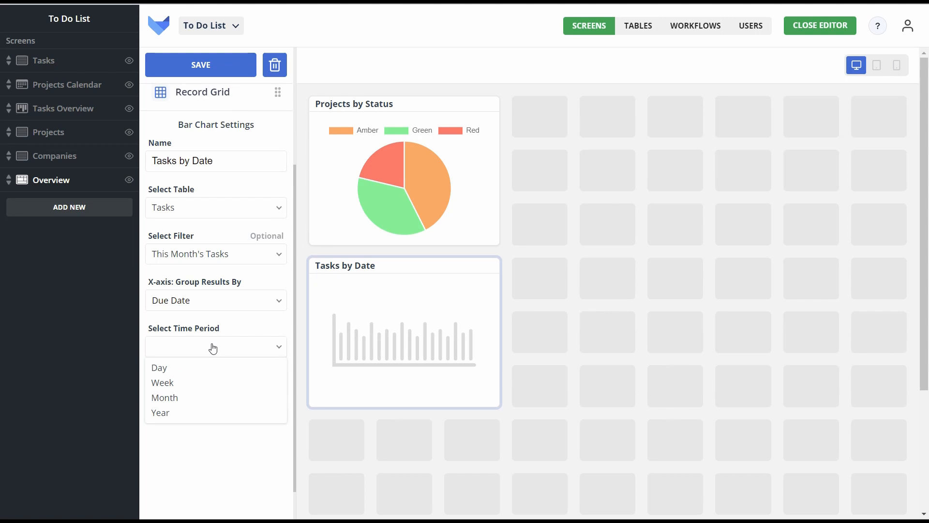
left_click(191, 370)
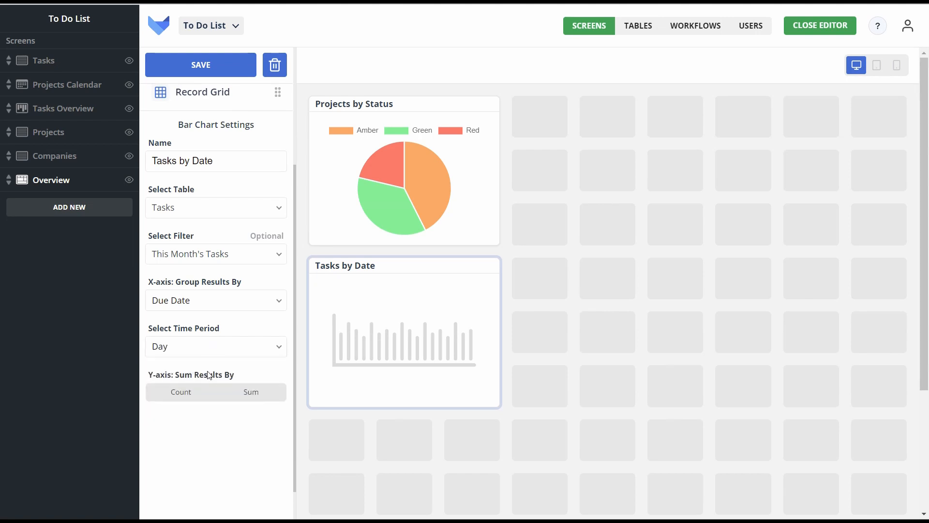
Step: Set the bar chart's Y-axis to sum results by Count and save the dashboard
left_click(183, 392)
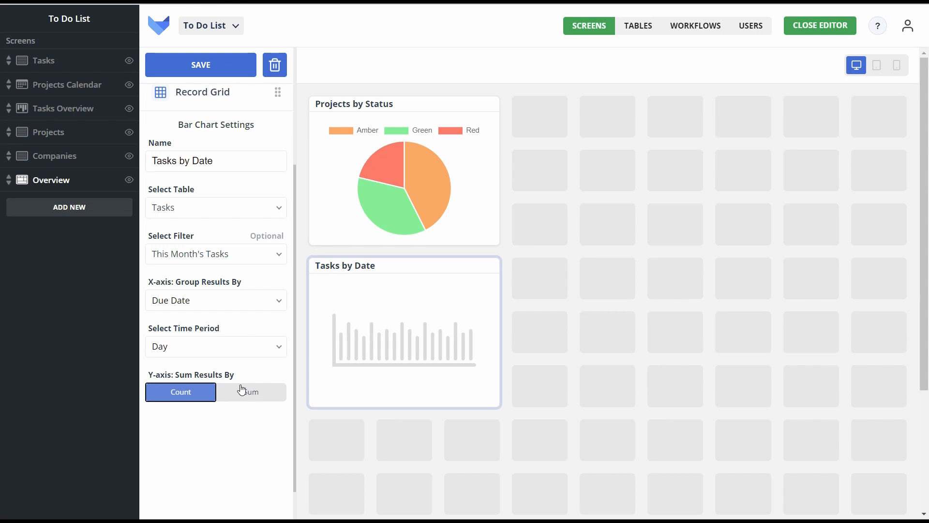
left_click(208, 65)
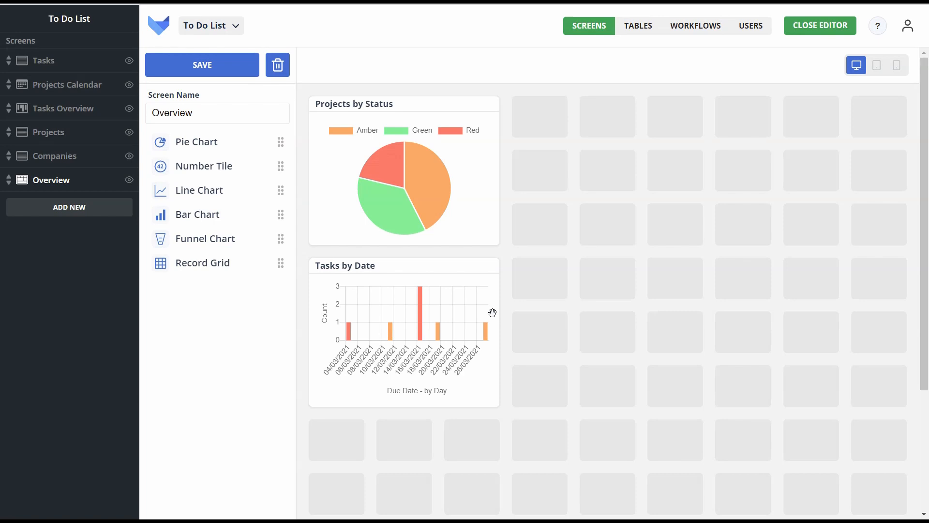
left_click(211, 69)
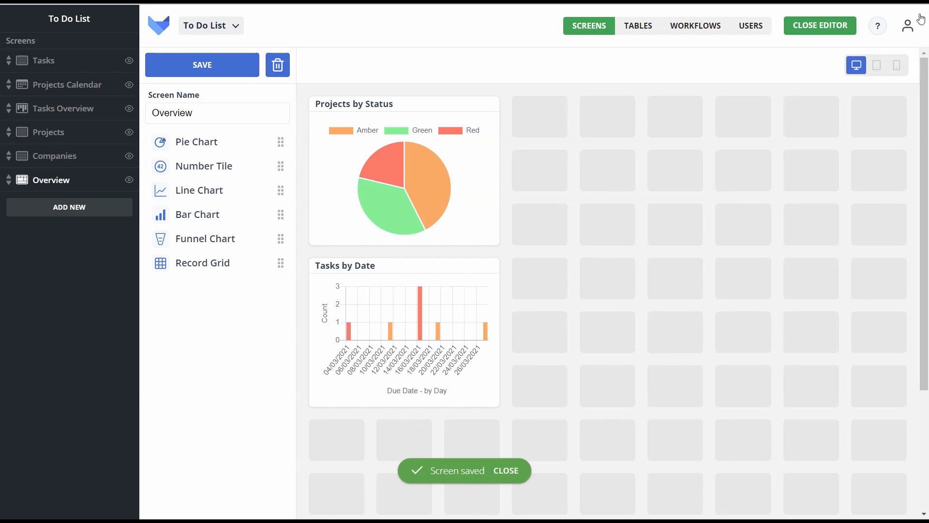
Step: View the dashboard outside the editor, and in the editor move the Overview screen above Tasks in the screen list
left_click(843, 25)
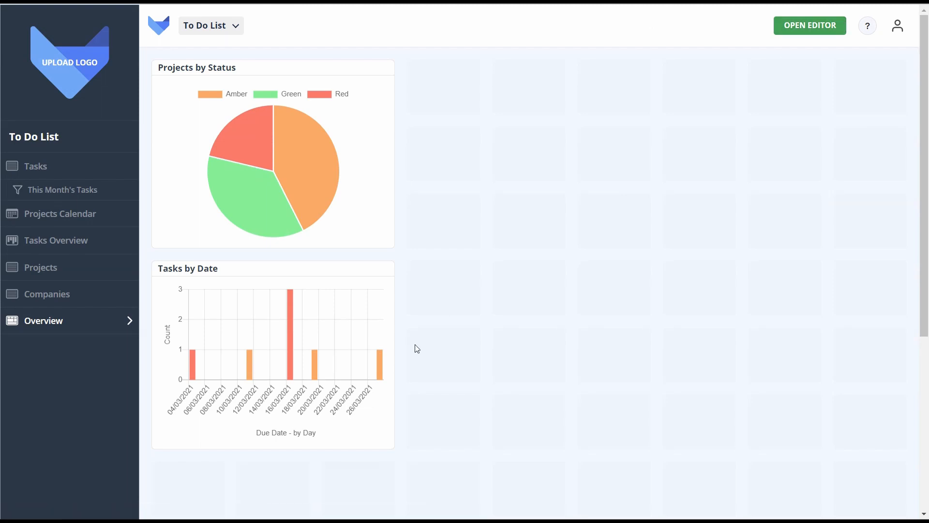
left_click(806, 27)
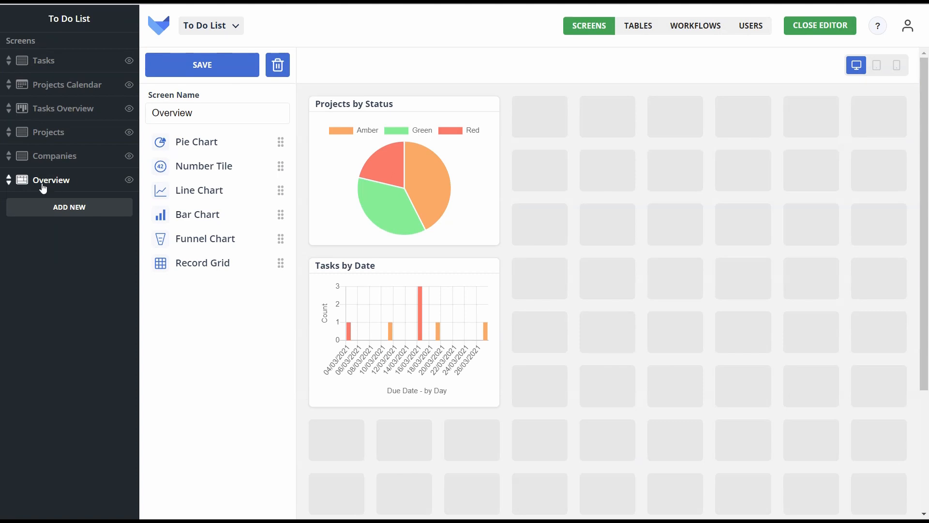
left_click_drag(43, 188, 61, 61)
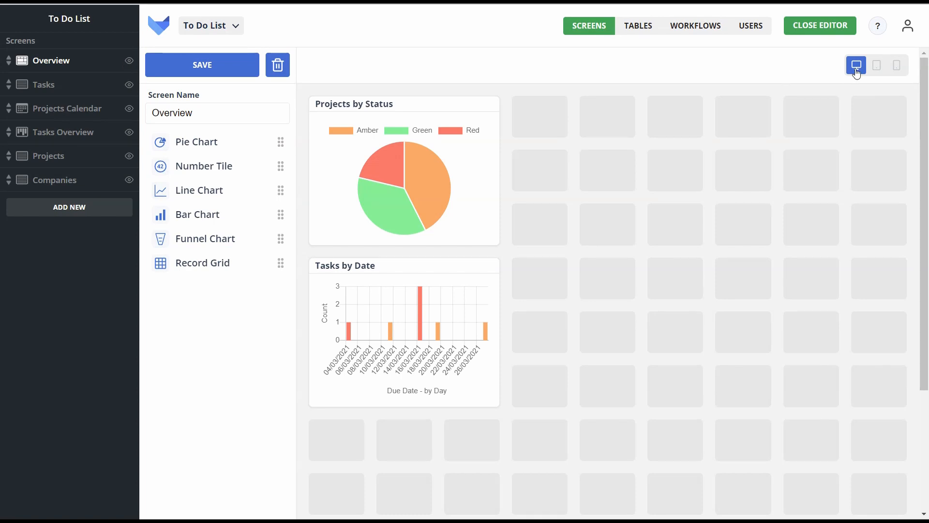
Step: Preview the Overview dashboard in the tablet and mobile layouts
left_click(877, 70)
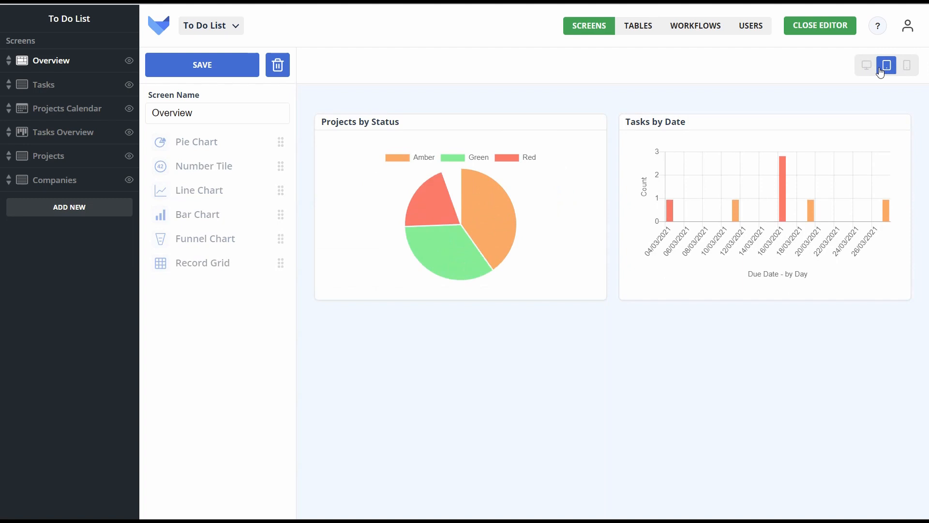
left_click(908, 68)
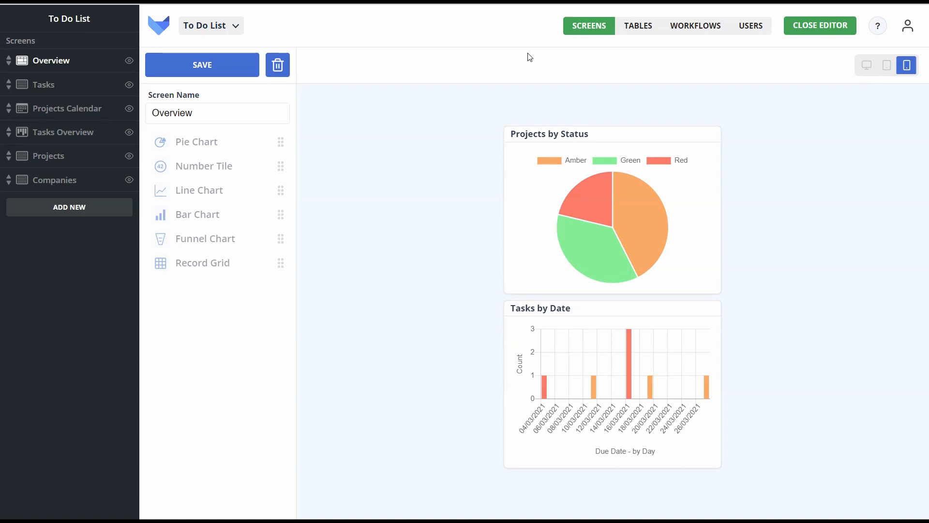
Step: Switch to the CRM project to view its dashboard
left_click(230, 30)
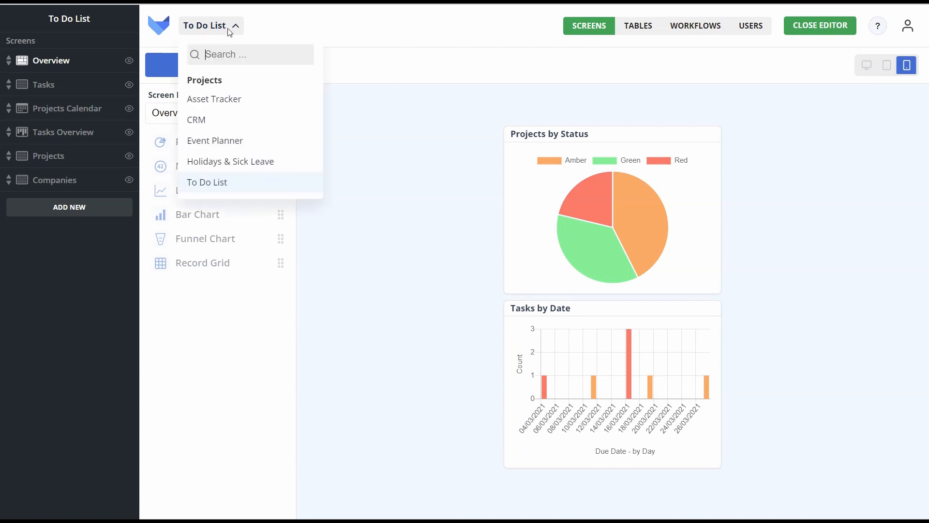
left_click(222, 116)
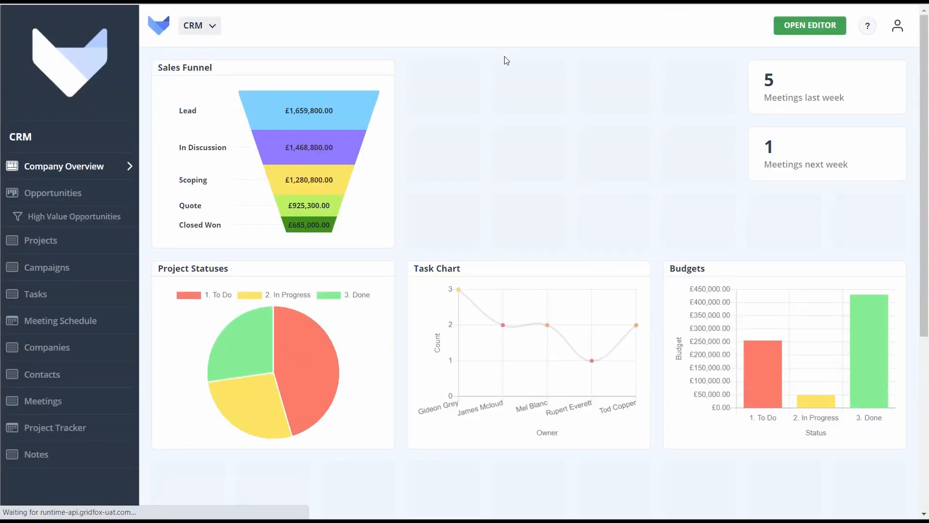